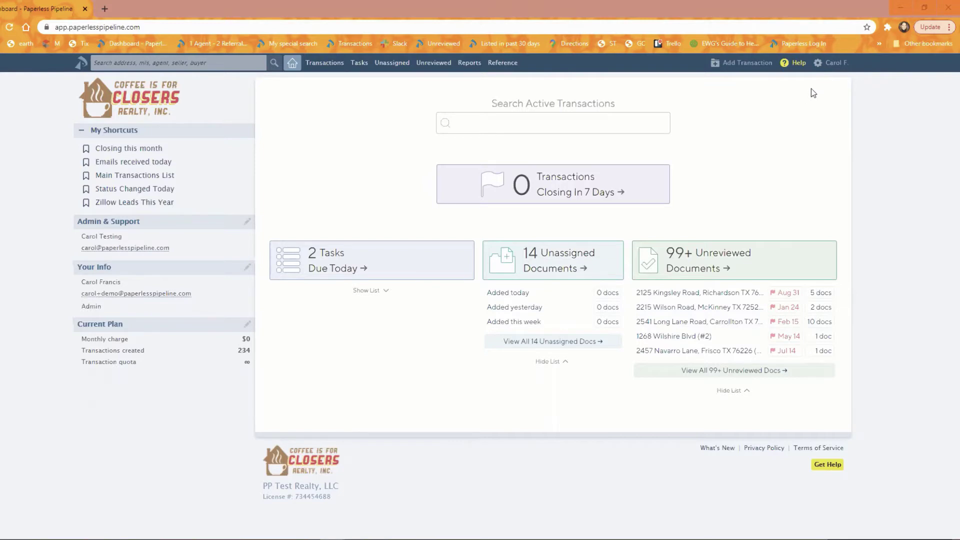
# Open the second admin user in Manage Users and tick primary administrator for the Allen location
pyautogui.click(832, 63)
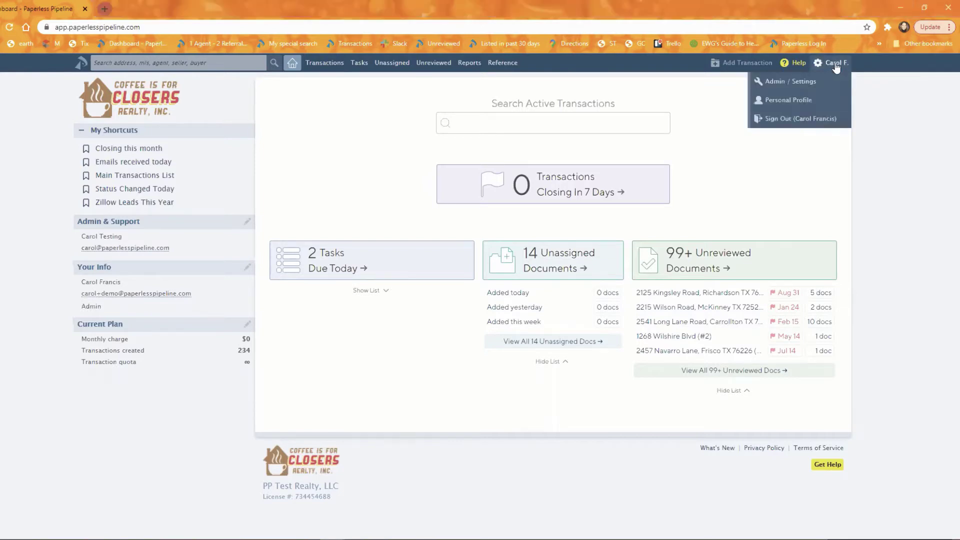
pyautogui.click(814, 84)
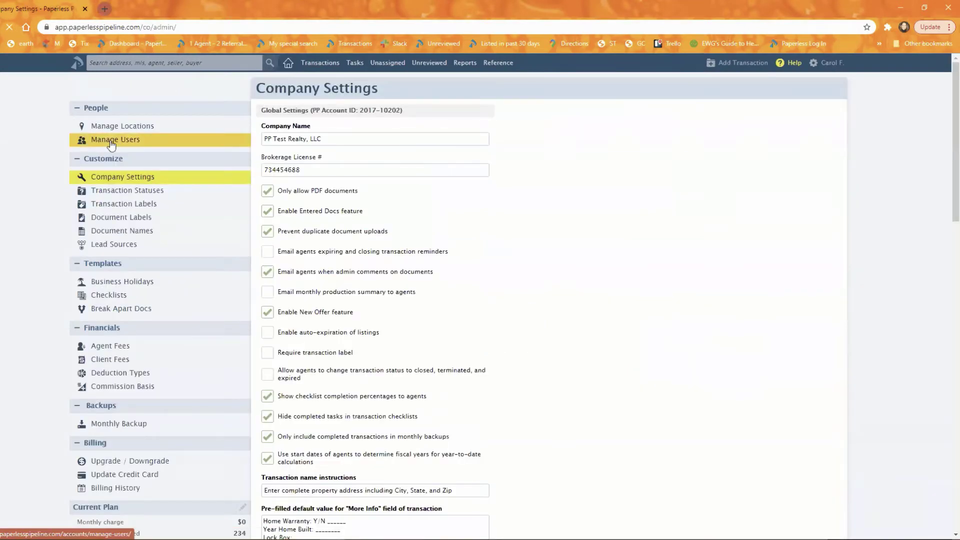
pyautogui.click(111, 144)
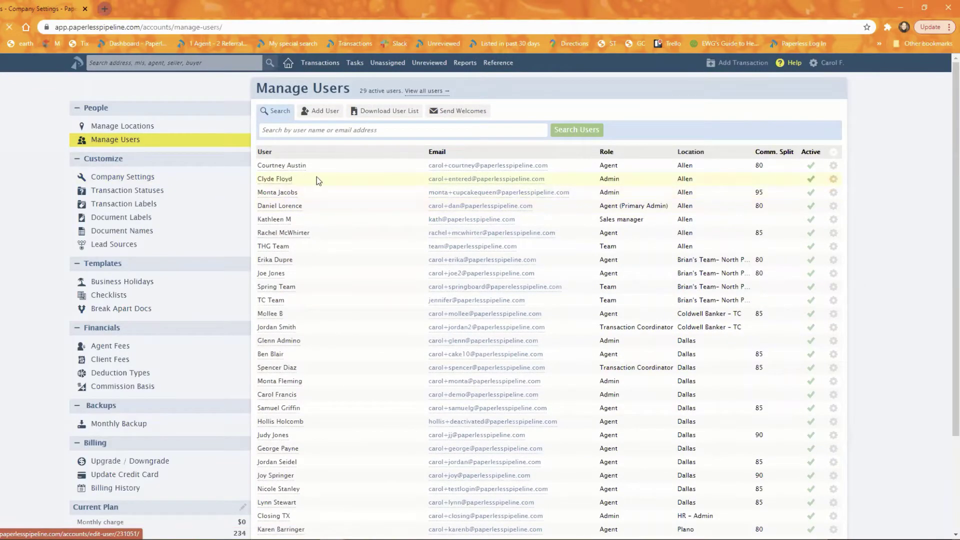
pyautogui.click(290, 179)
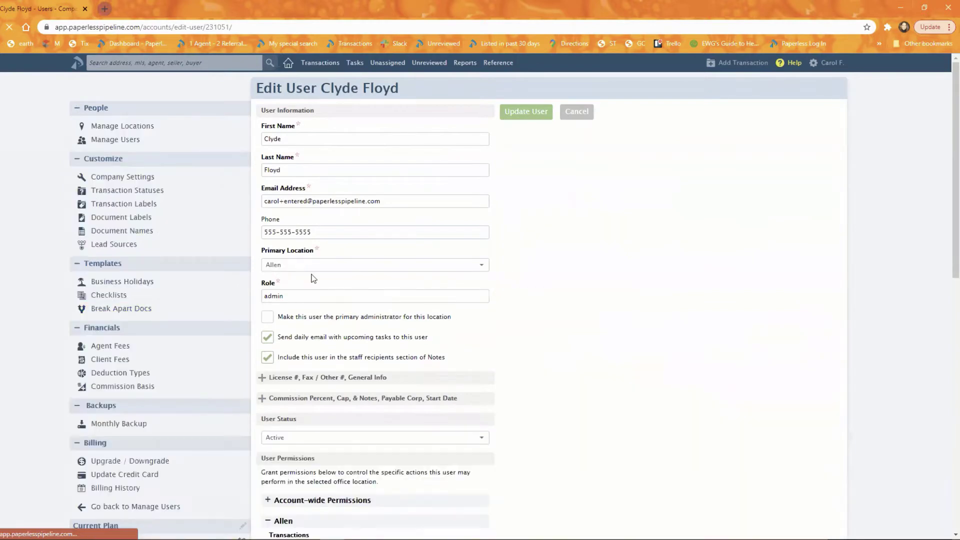
pyautogui.moveTo(310, 318)
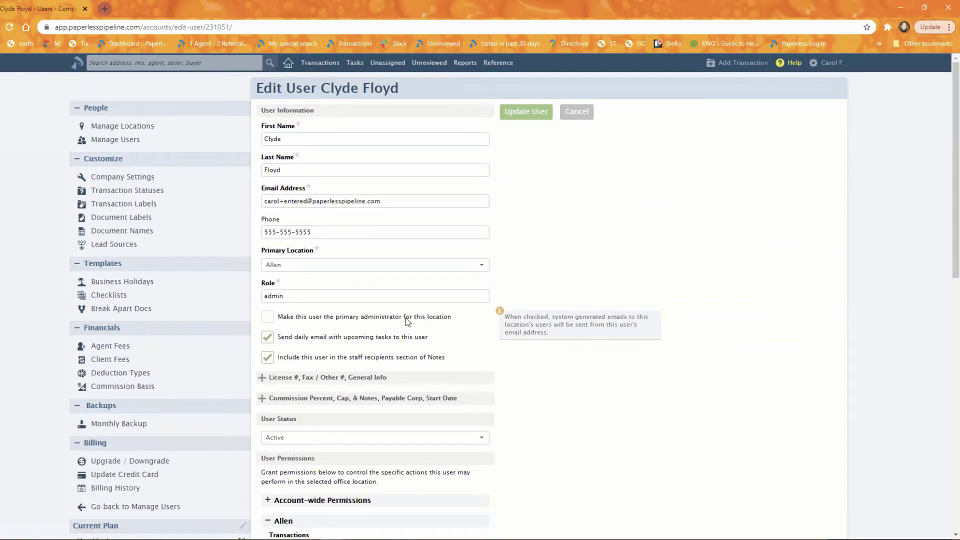
pyautogui.click(272, 317)
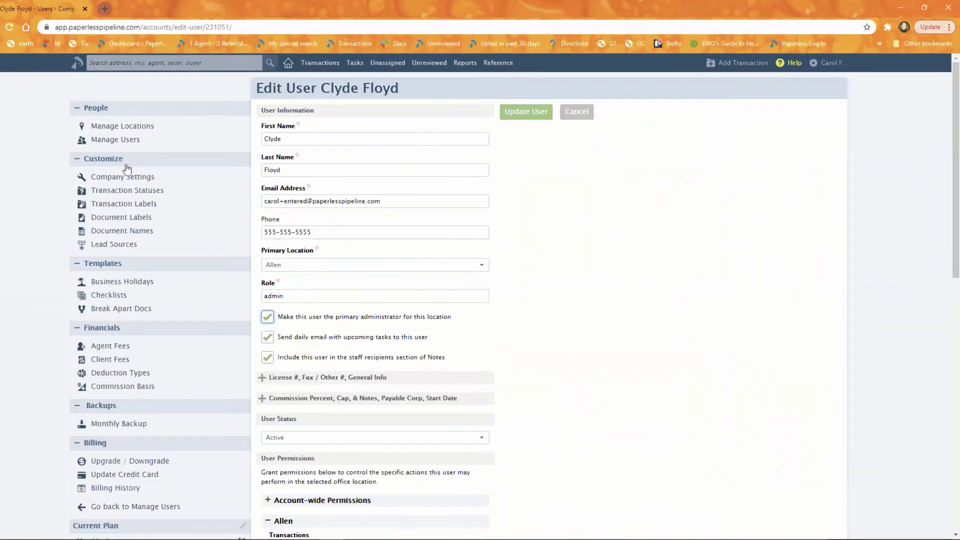
# Leave without saving and open the Allen agent currently marked Primary Admin
pyautogui.click(121, 143)
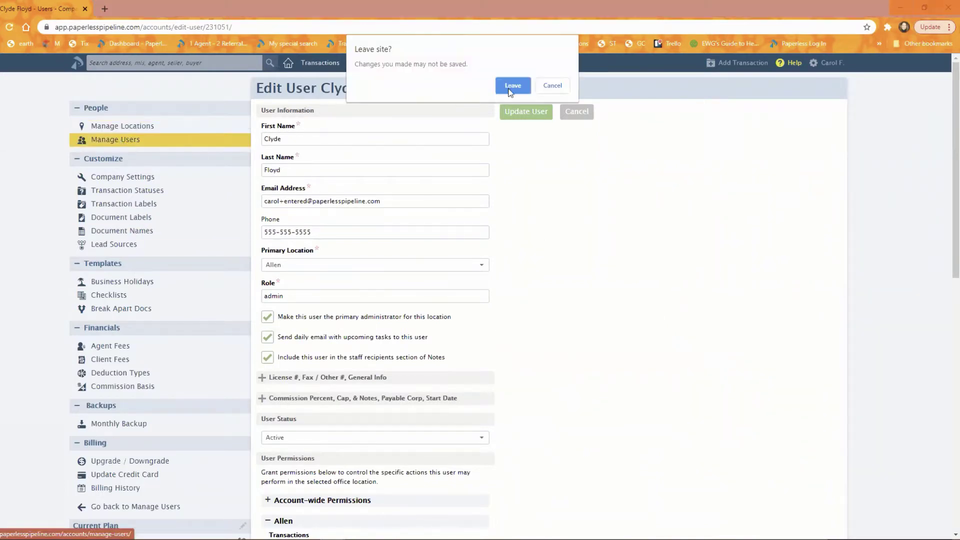
pyautogui.click(512, 87)
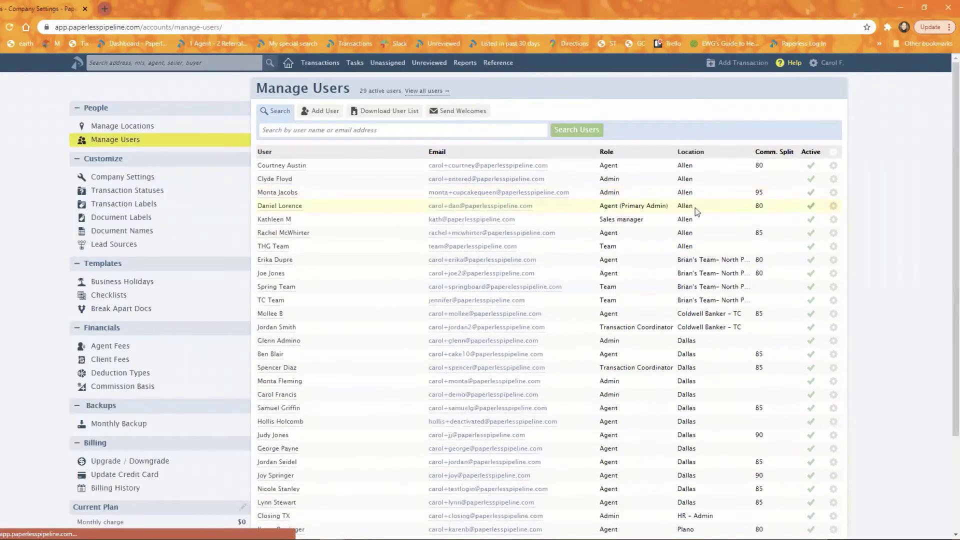
pyautogui.moveTo(695, 208); pyautogui.dragTo(678, 206)
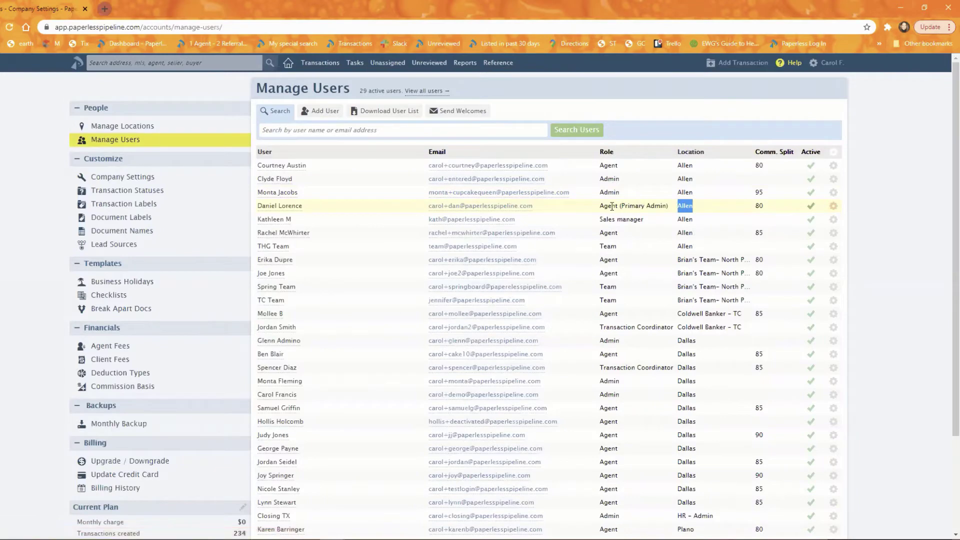
pyautogui.click(275, 205)
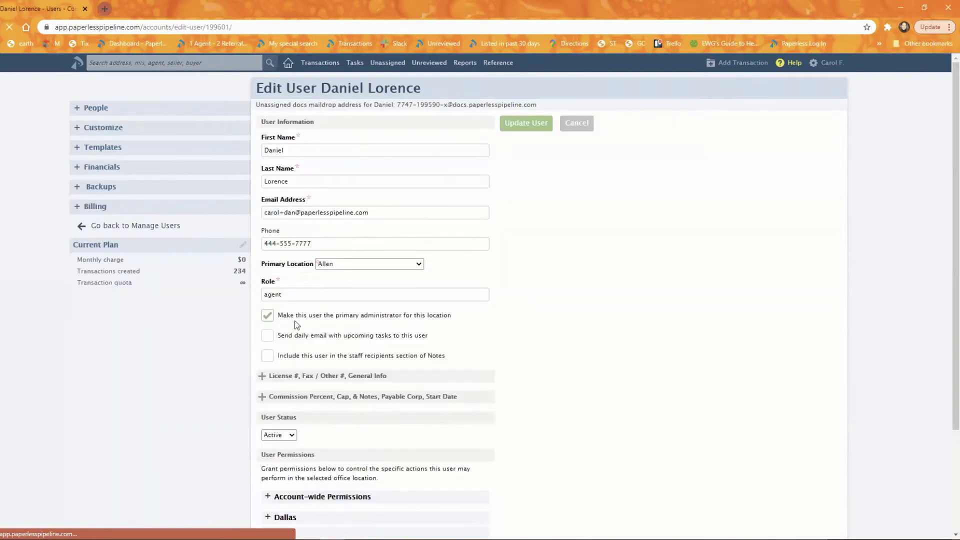
pyautogui.moveTo(281, 334)
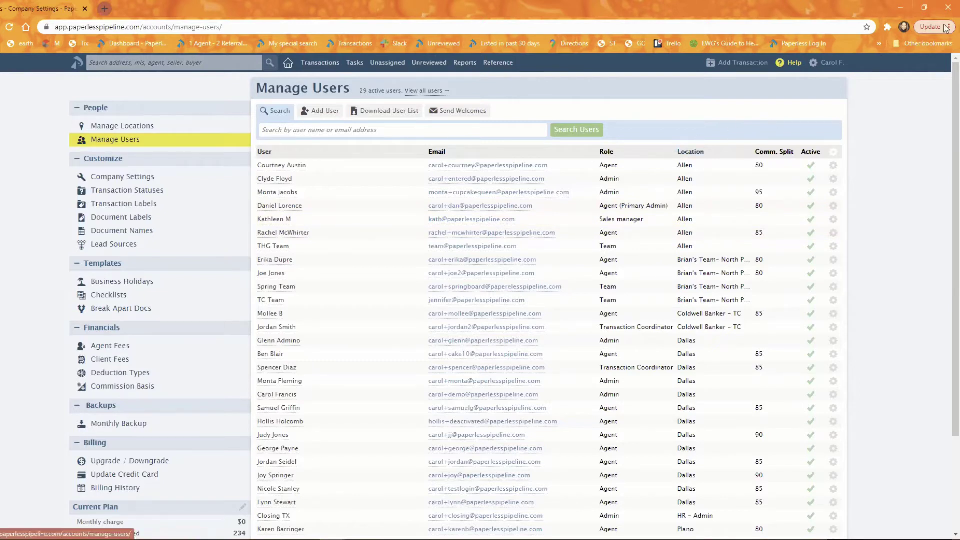
# In Company Settings, go to the Admin & Tech Support section and its support name and email fields
pyautogui.click(828, 63)
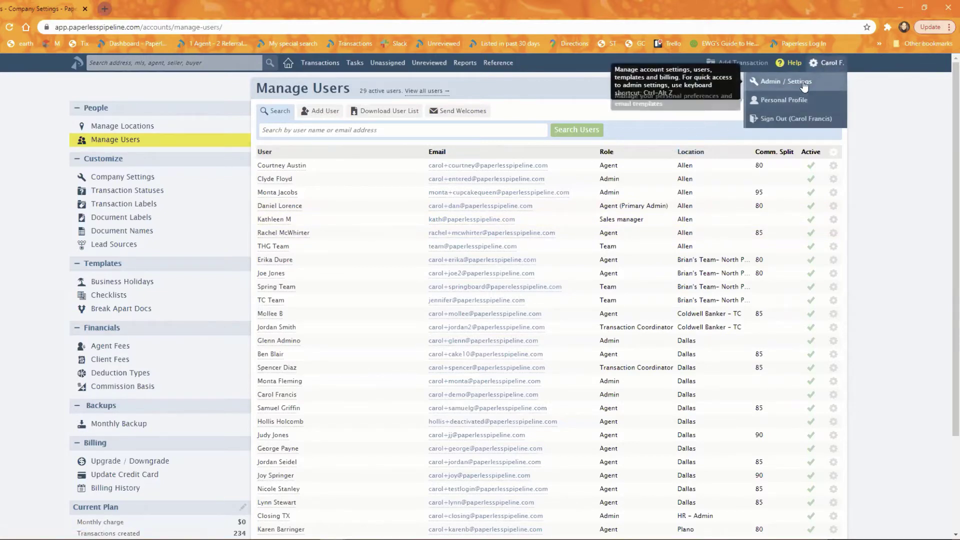
pyautogui.click(804, 86)
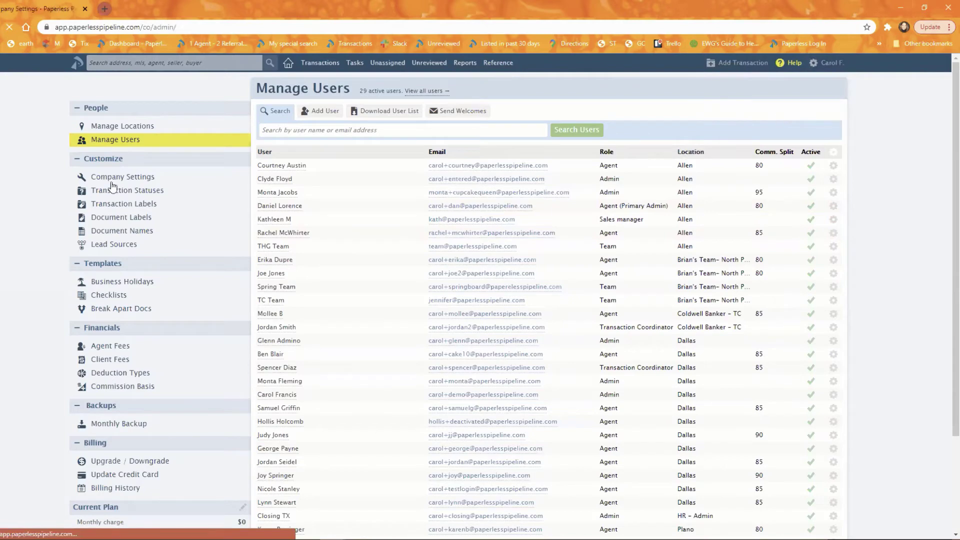
pyautogui.scroll(-4, 487, 279)
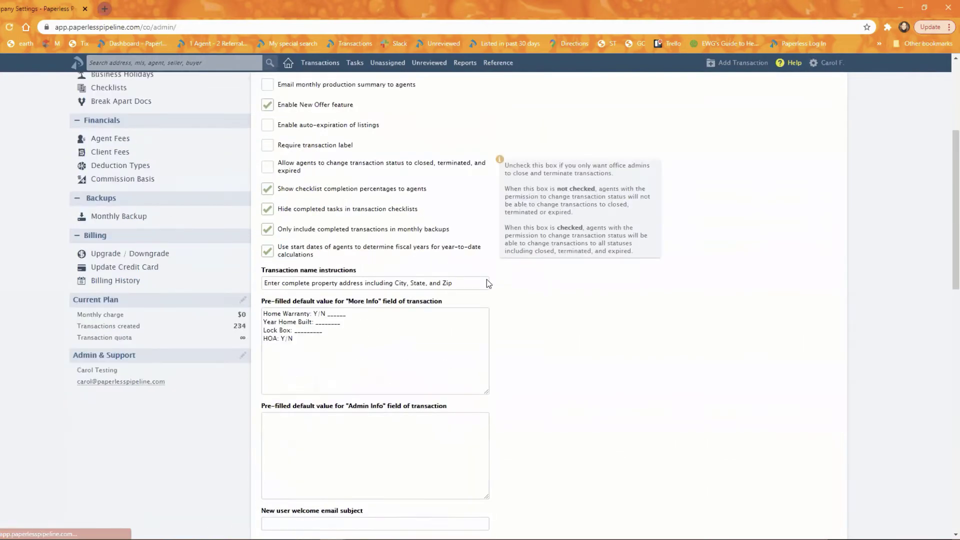
pyautogui.scroll(-9, 487, 279)
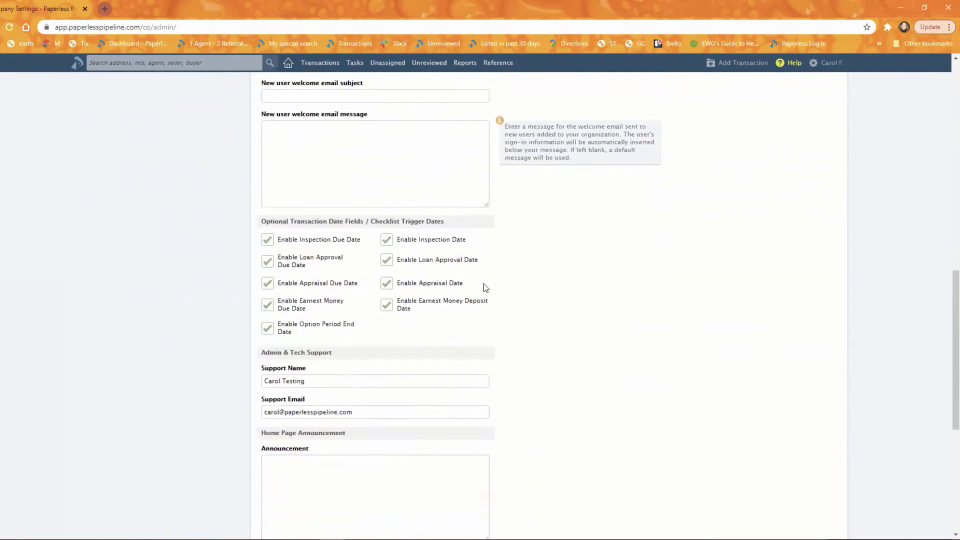
pyautogui.moveTo(261, 315); pyautogui.dragTo(340, 330)
pyautogui.moveTo(308, 364)
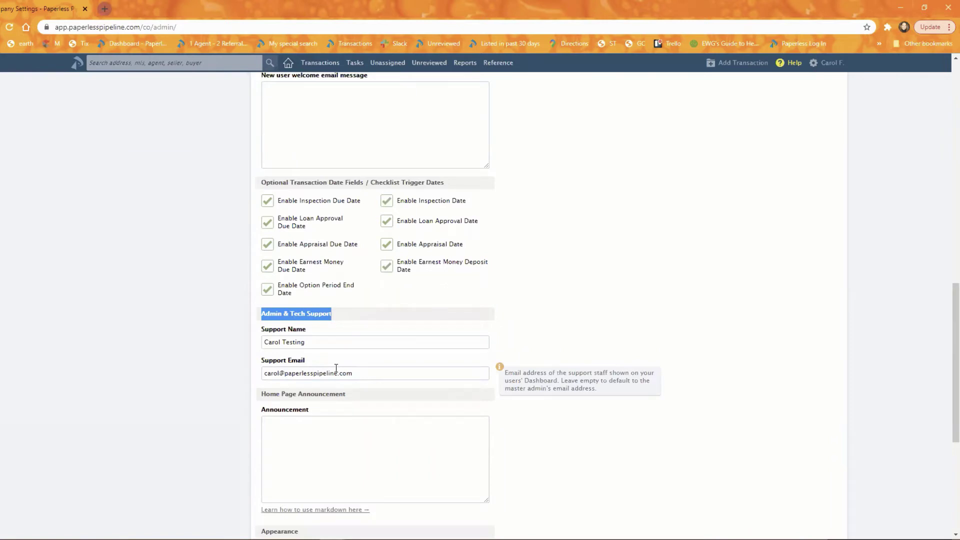
pyautogui.click(313, 341)
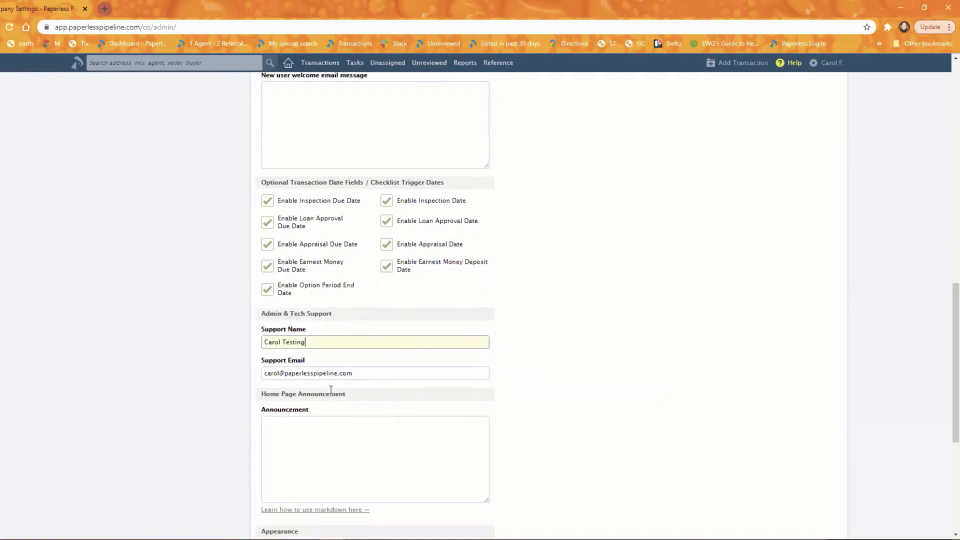
pyautogui.click(330, 373)
# Scroll back up to the agent email reminder checkboxes in Company Settings
pyautogui.scroll(13, 499, 188)
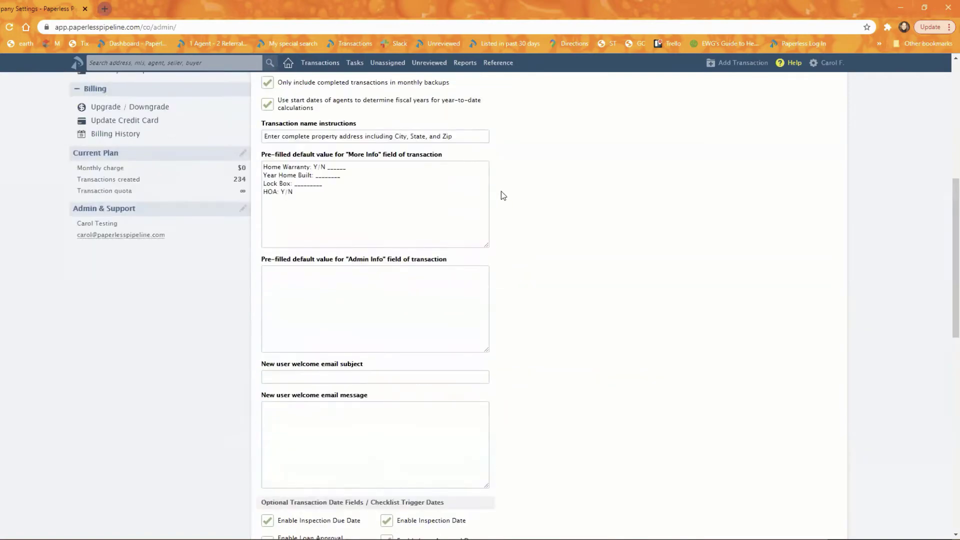
pyautogui.scroll(1, 504, 196)
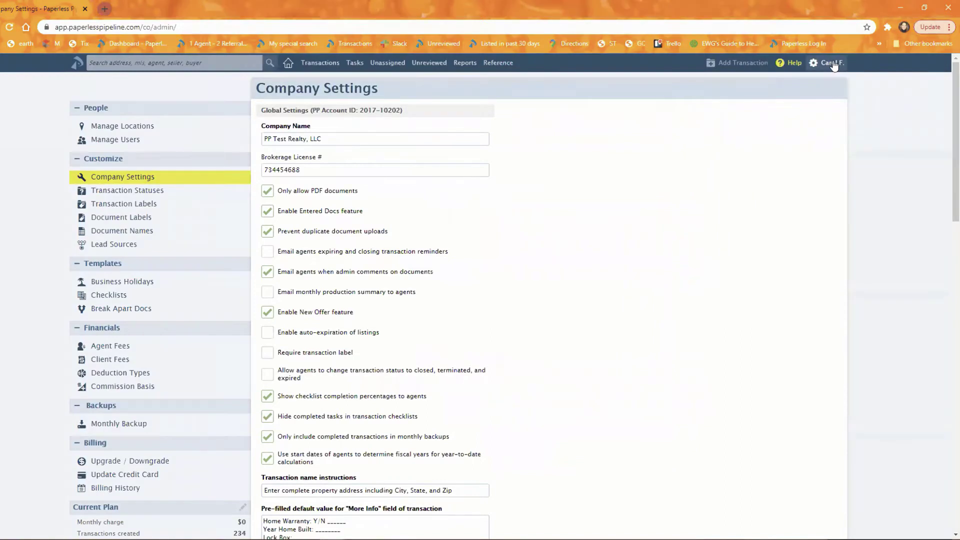
# Go to Company Settings and read the help on the agent email notification checkboxes
pyautogui.click(805, 84)
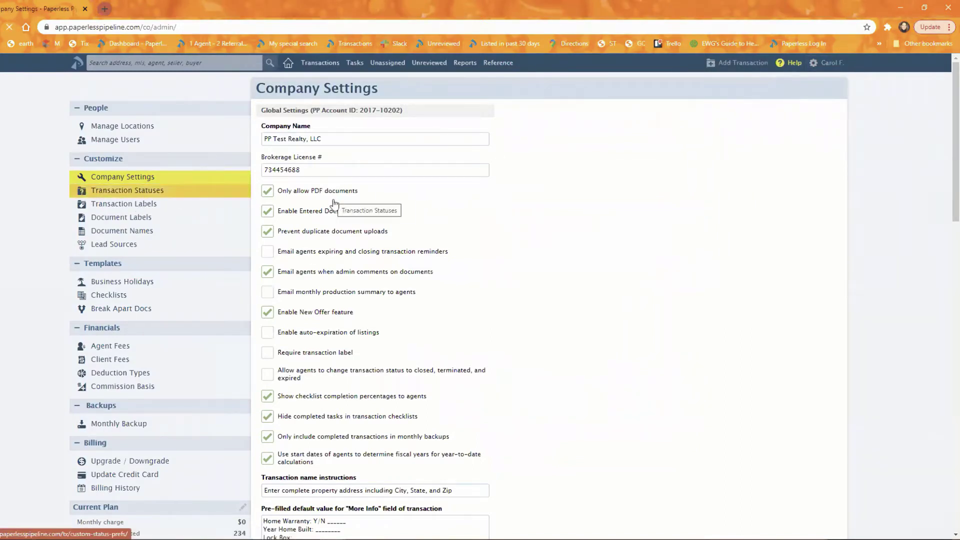
pyautogui.moveTo(347, 291)
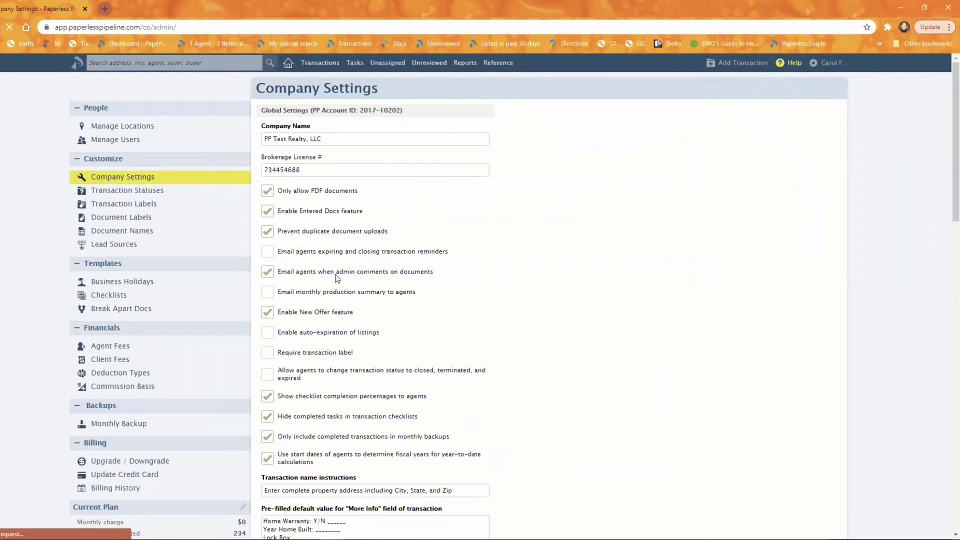
pyautogui.moveTo(334, 258)
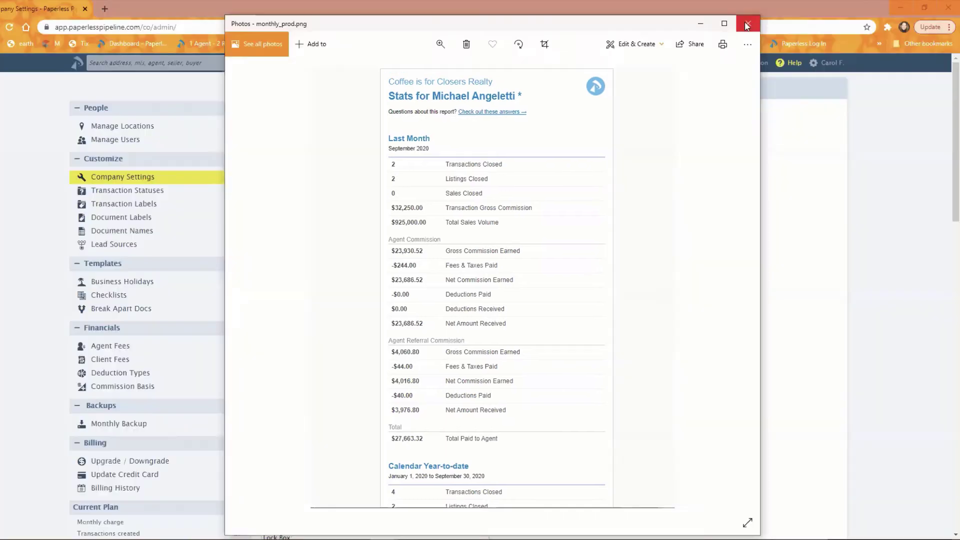
# Dismiss the sample monthly summary and read the monthly production summary checkbox help
pyautogui.press('Escape')
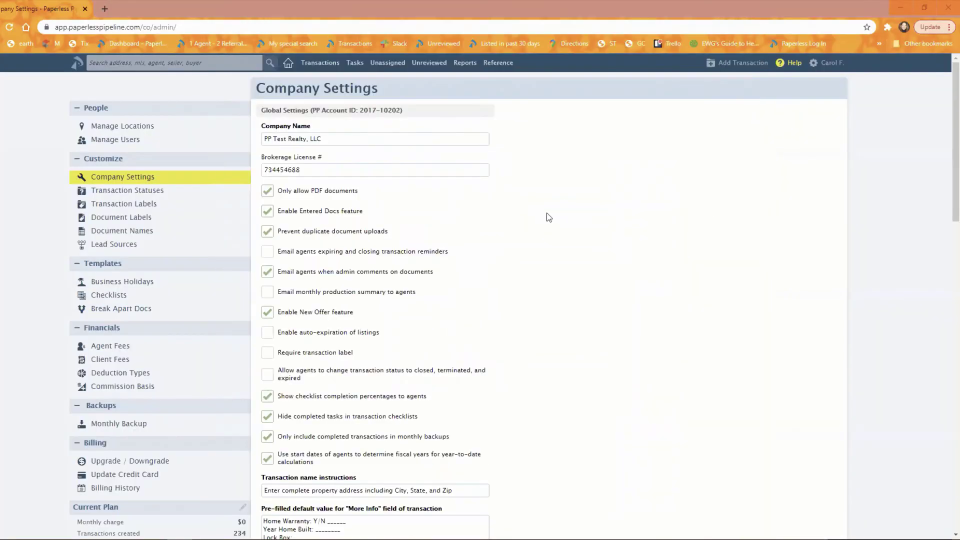
pyautogui.moveTo(270, 295)
# Go to Personal Profile and scroll down to its email notification checkboxes
pyautogui.click(830, 65)
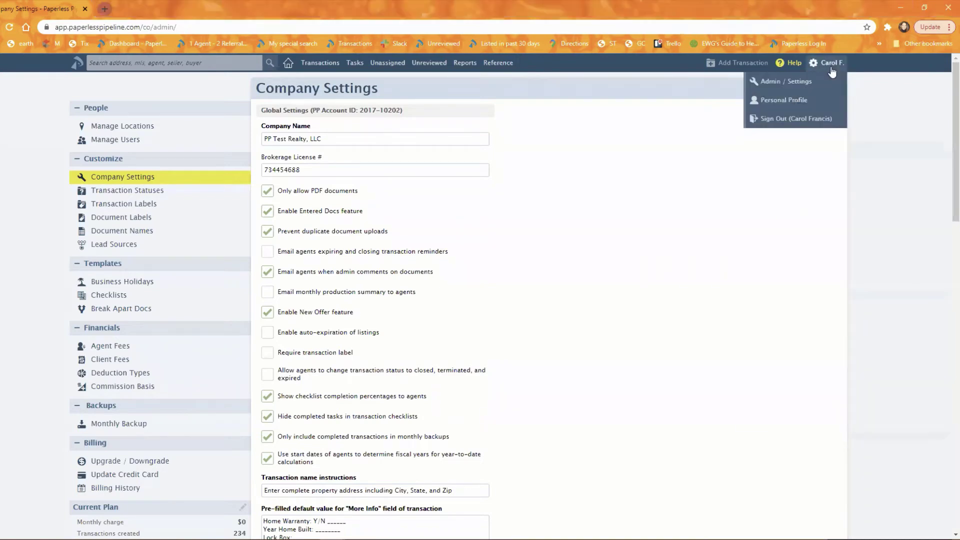
pyautogui.click(796, 101)
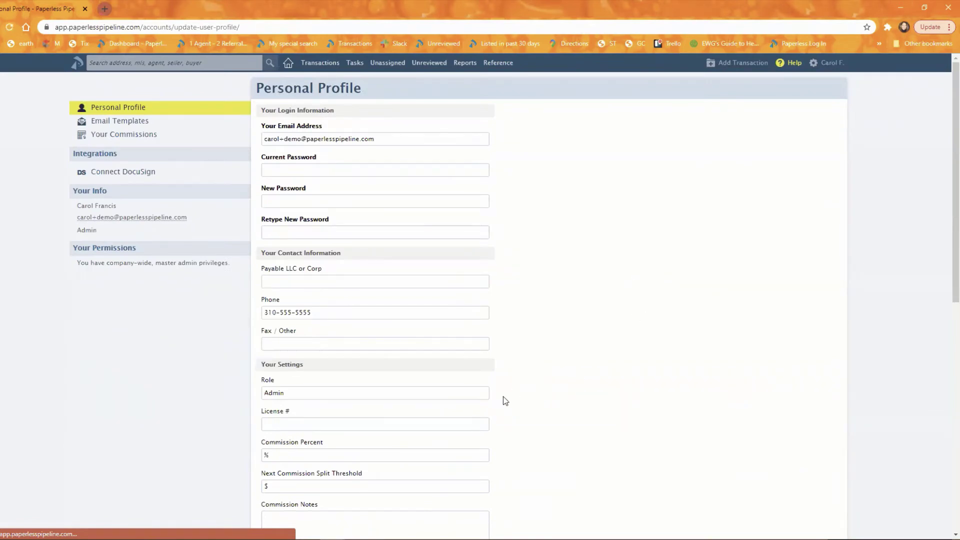
pyautogui.scroll(-5, 502, 395)
pyautogui.scroll(-2, 502, 399)
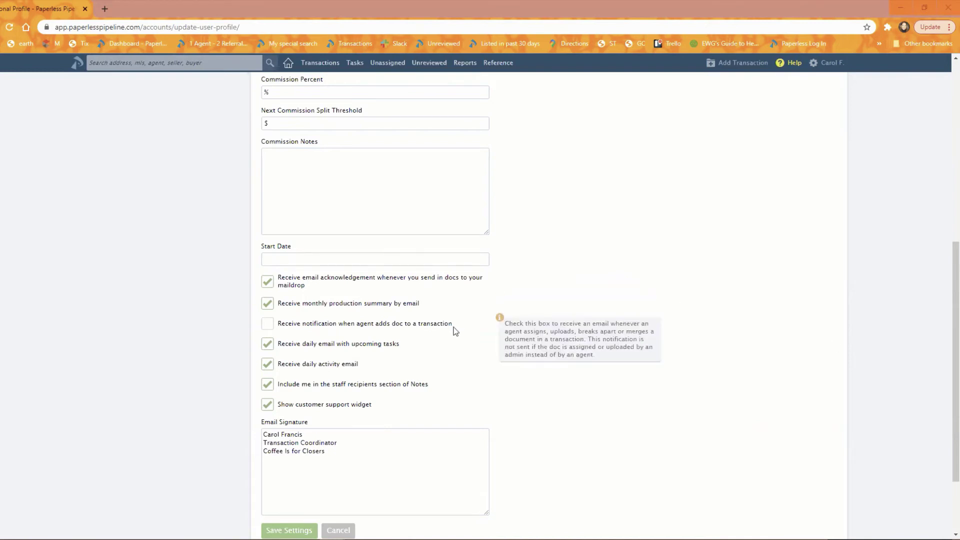
# Read the help text on the personal profile's notification checkboxes
pyautogui.moveTo(270, 346)
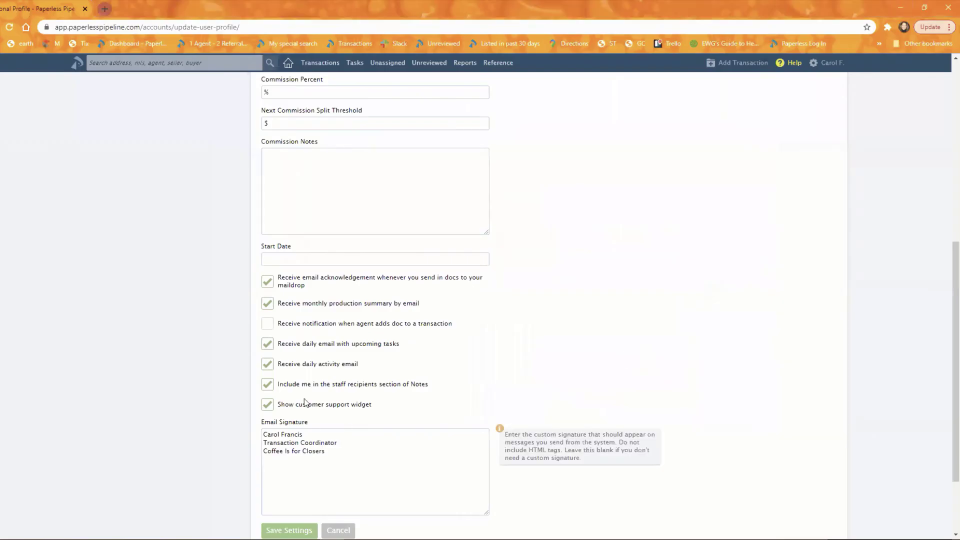
# Review the profile's notification options and the three-line email signature ending 'Coffee Is for Closers'
pyautogui.moveTo(302, 347)
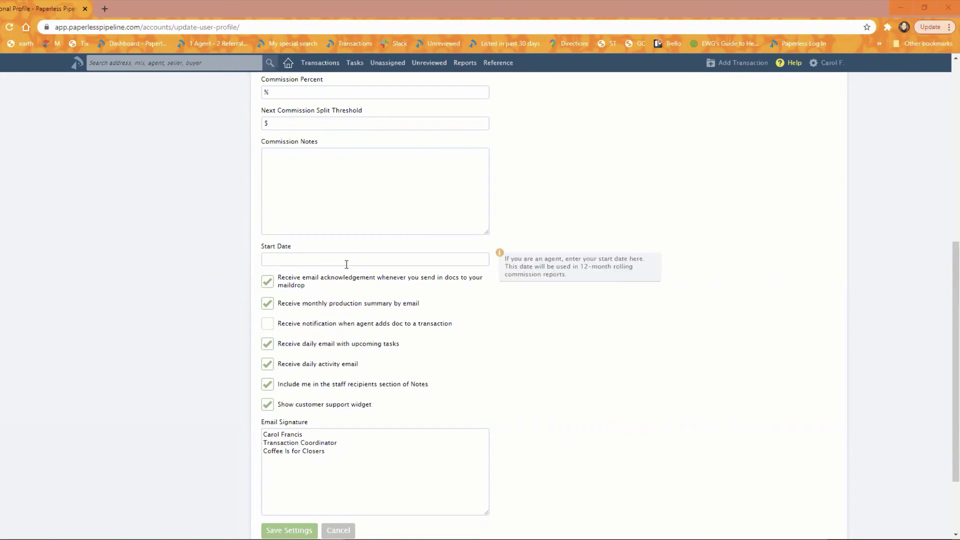
pyautogui.moveTo(315, 371)
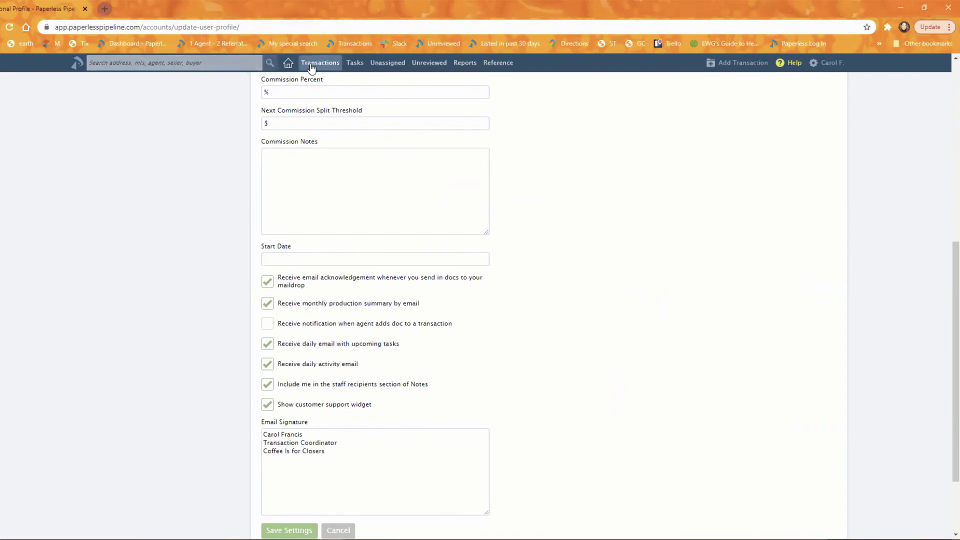
# Go to the transaction's documents and view the existing Commission Disbursement Authorization comment
pyautogui.click(311, 65)
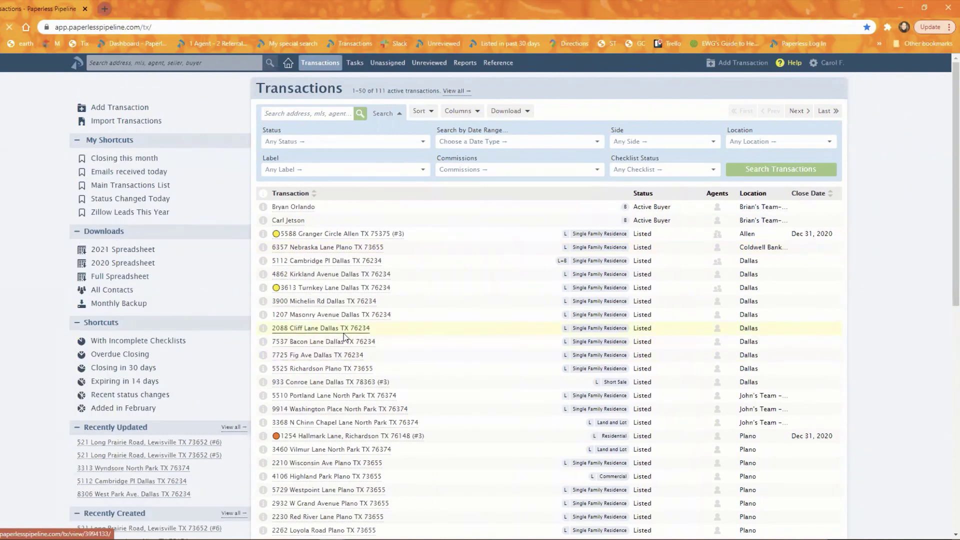
pyautogui.scroll(-3, 688, 378)
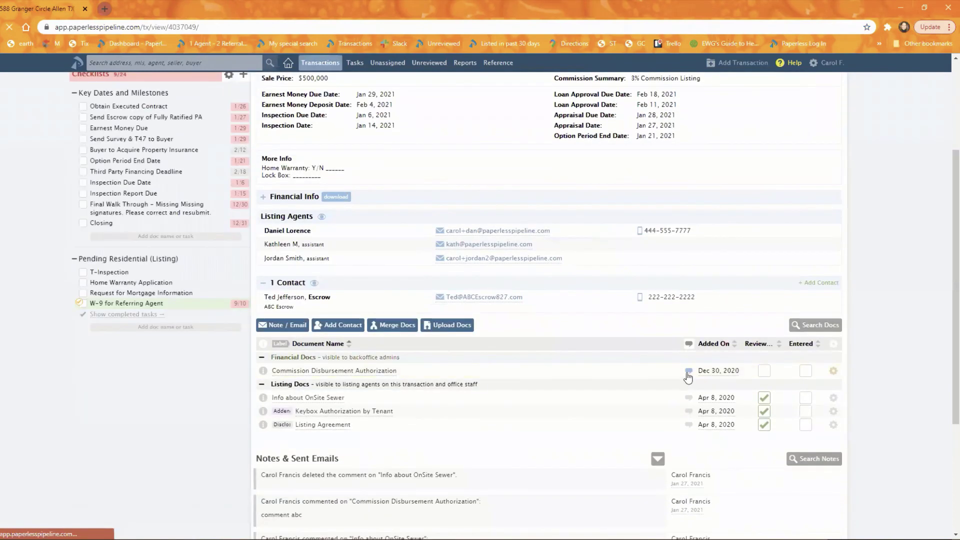
pyautogui.click(688, 373)
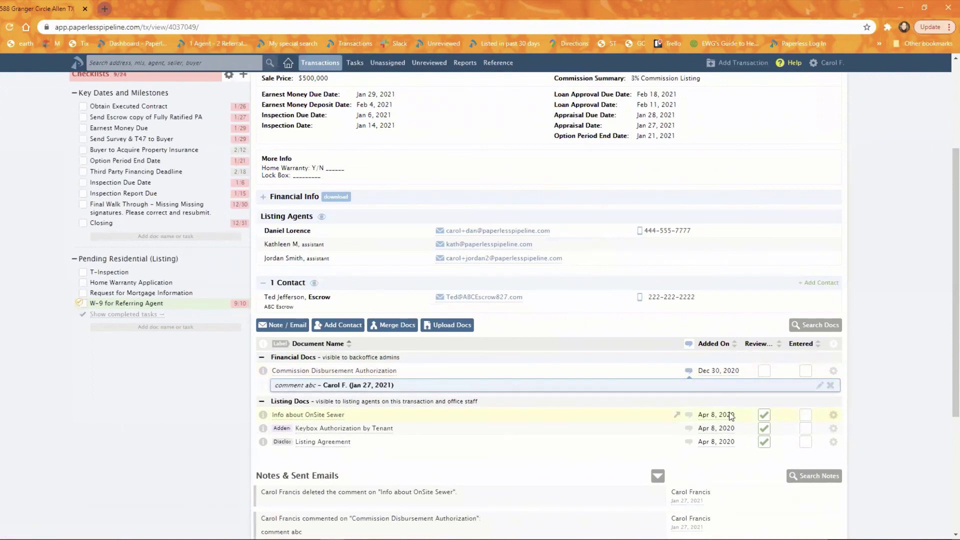
# Save the comment 'Missing signatures. Please correct and resubmit.' on Info about OnSite Sewer
pyautogui.click(689, 414)
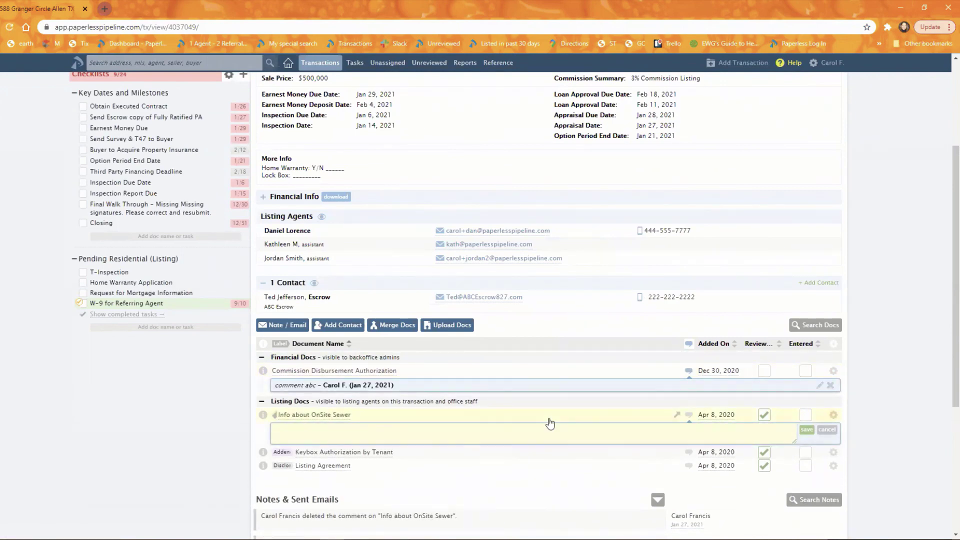
pyautogui.write('missing')
pyautogui.write('Missing signatures. Please correct and resubmit.')
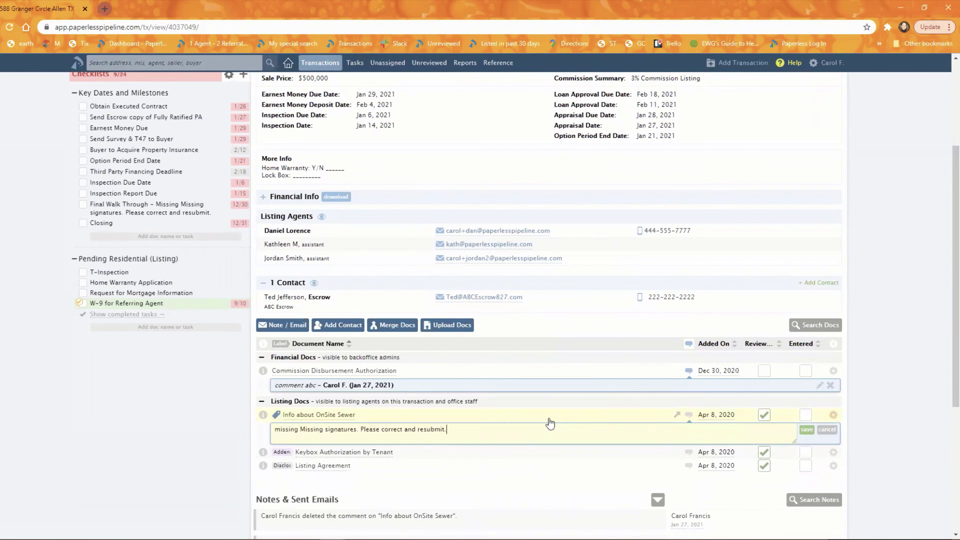
pyautogui.click(807, 431)
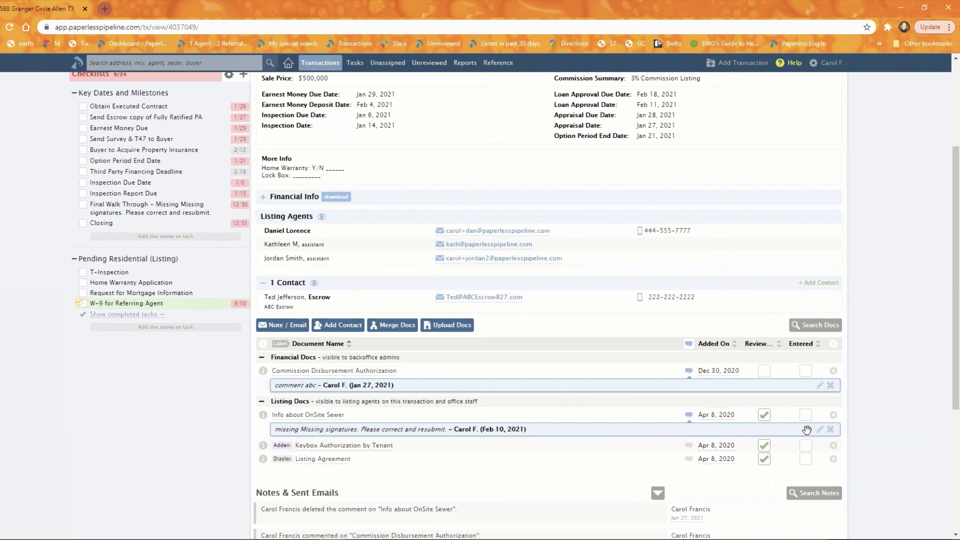
# From the top of the listing, go to Admin / Settings via the account menu to reach Company Settings
pyautogui.scroll(3, 743, 151)
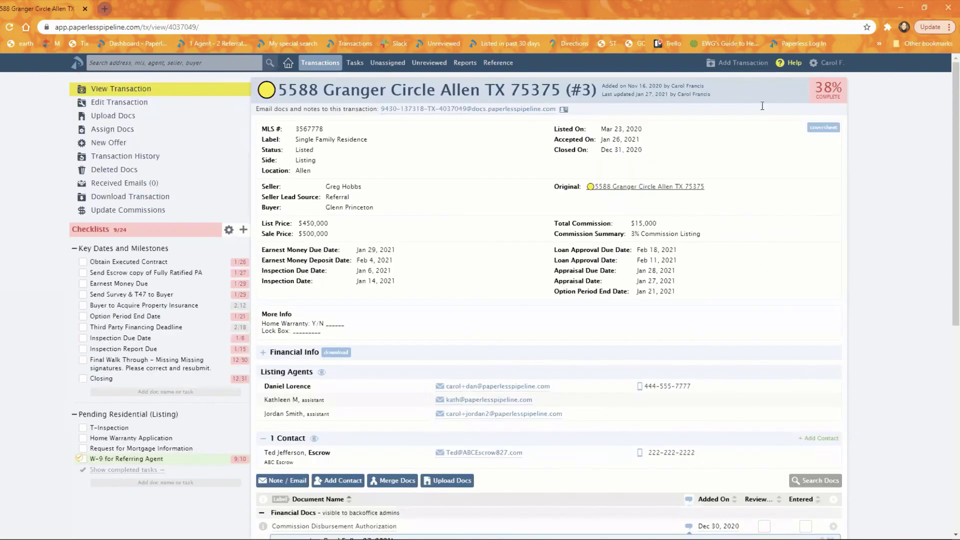
pyautogui.click(829, 62)
pyautogui.click(783, 90)
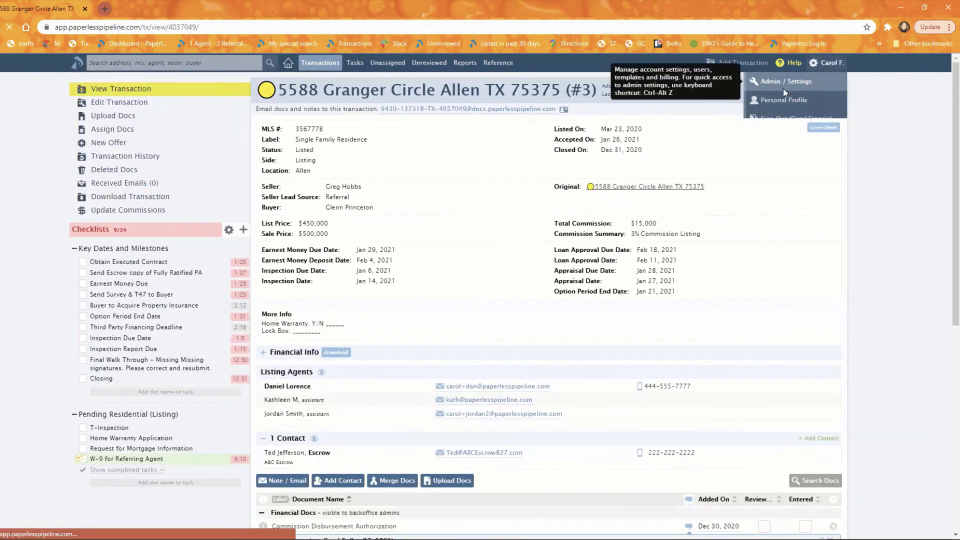